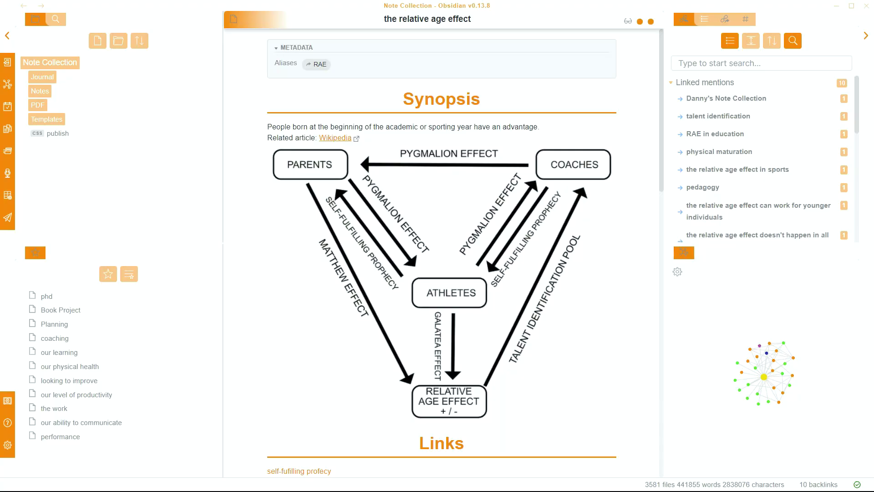
# Filter the linked mentions for 'coachin' and open the pedagogy note from its mention.
pyautogui.click(709, 61)
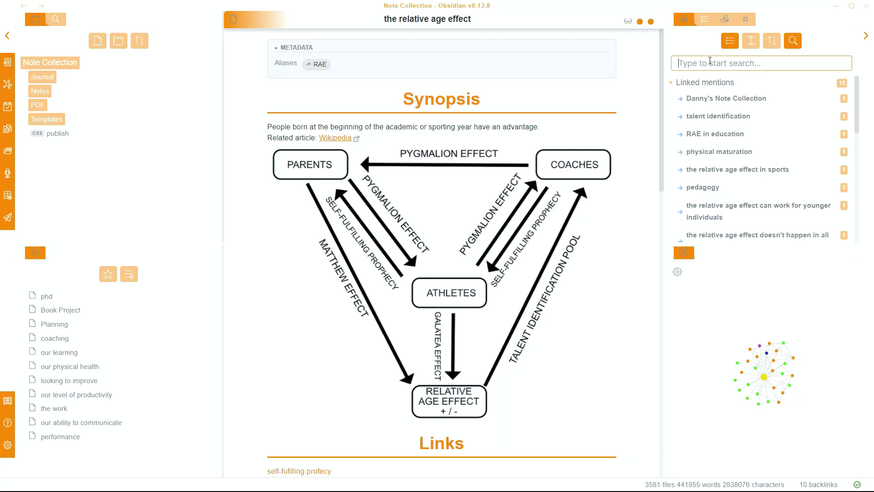
pyautogui.write('coaching')
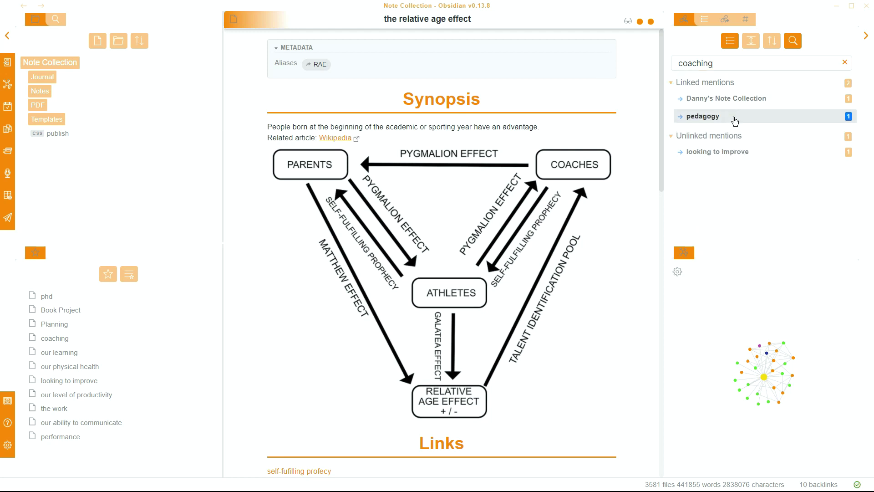
pyautogui.click(733, 117)
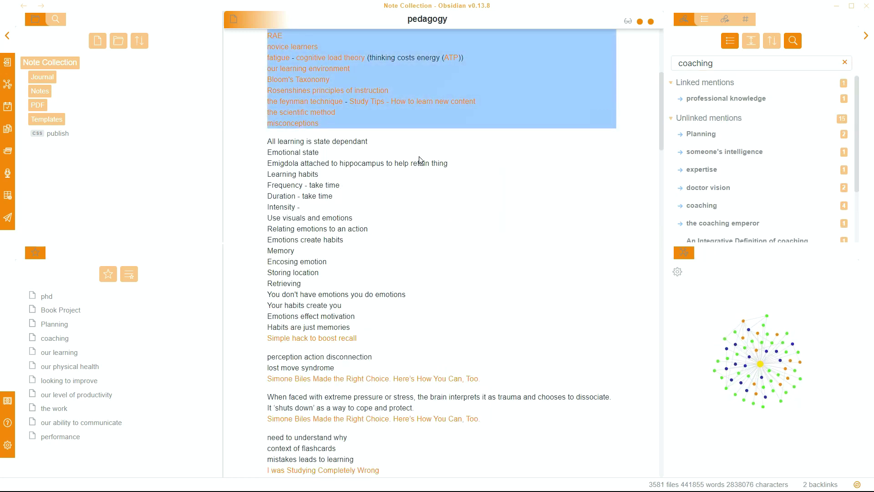
pyautogui.scroll(5, 421, 155)
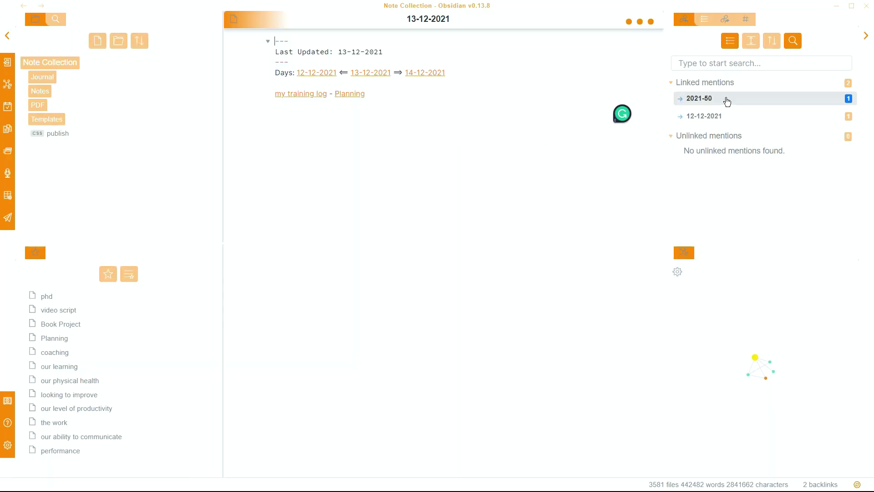
# Create a blank note from the Capture Template, then return to the 13-12-2021 daily note.
pyautogui.hotkey('ctrl', 'n')
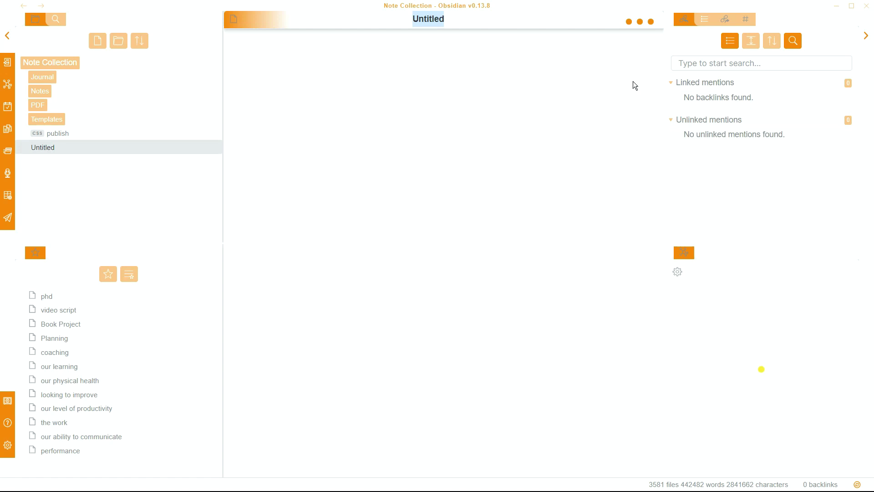
pyautogui.hotkey('alt', 'e')
pyautogui.press('Return')
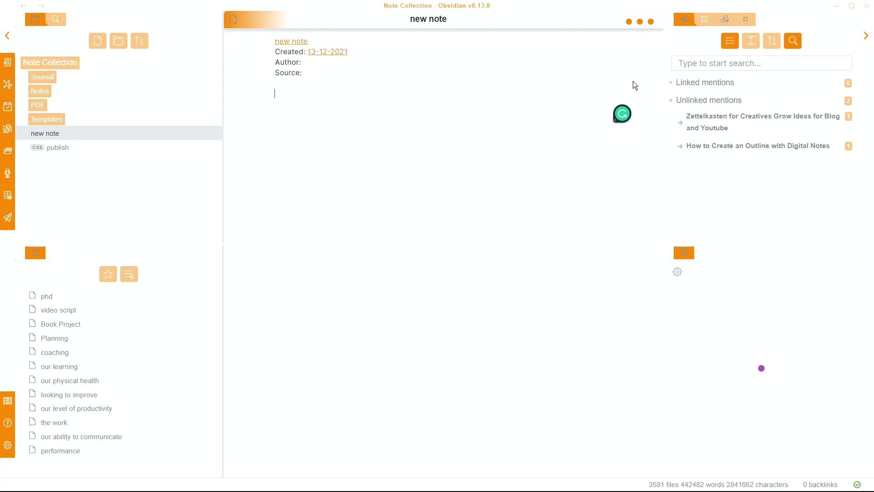
pyautogui.hotkey('ctrl', 'alt', 'Left')
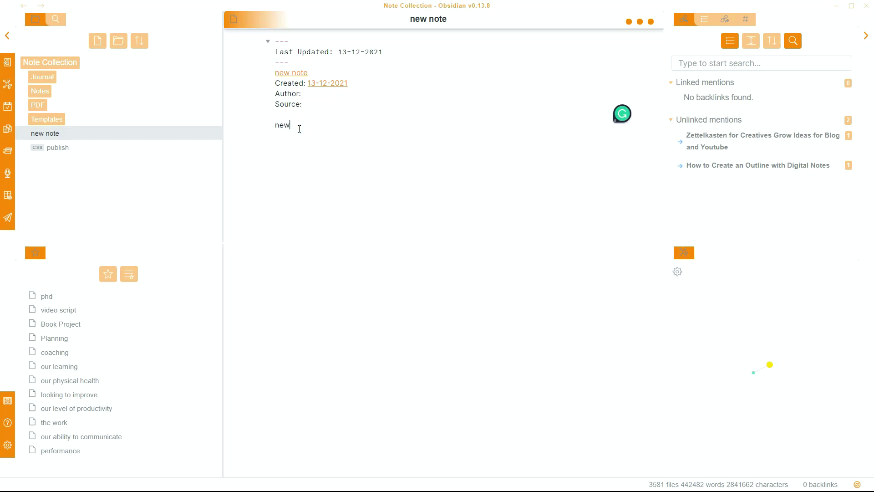
# Type 'point' in new note and open 'a note' in a side-by-side pane.
pyautogui.write('point')
pyautogui.hotkey('ctrl', 'o')
pyautogui.write('note')
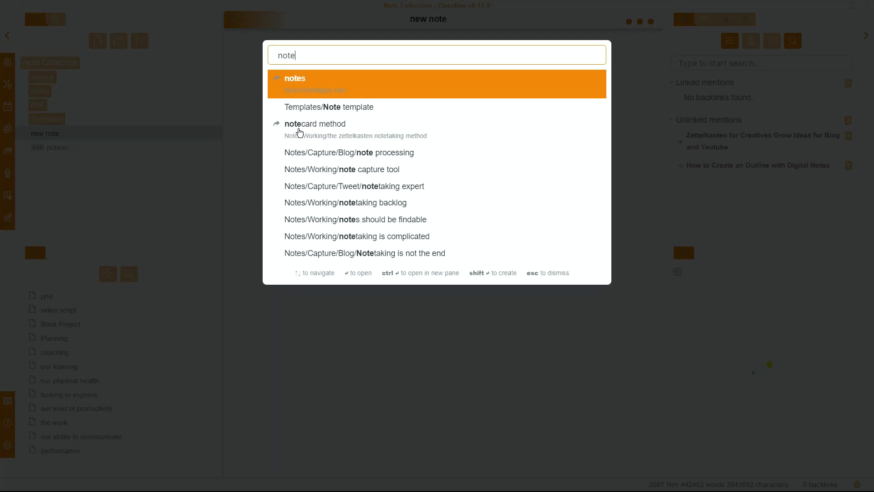
pyautogui.hotkey('ctrl', 'Return')
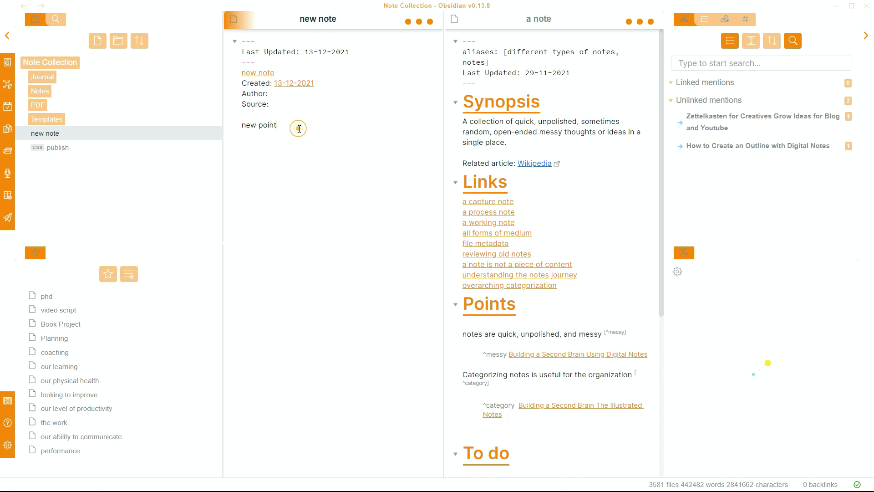
# Link new note under the To do heading of 'a note'.
pyautogui.scroll(-5, 517, 260)
pyautogui.click(513, 245)
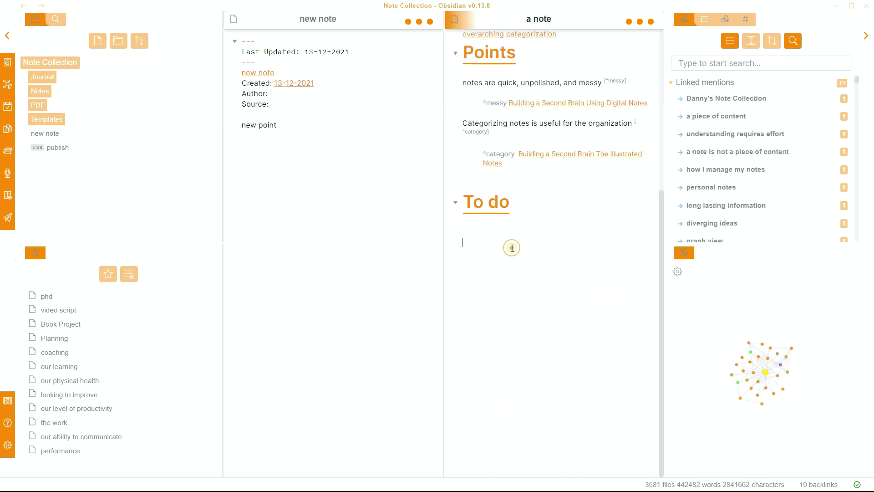
pyautogui.moveTo(45, 133); pyautogui.dragTo(499, 264)
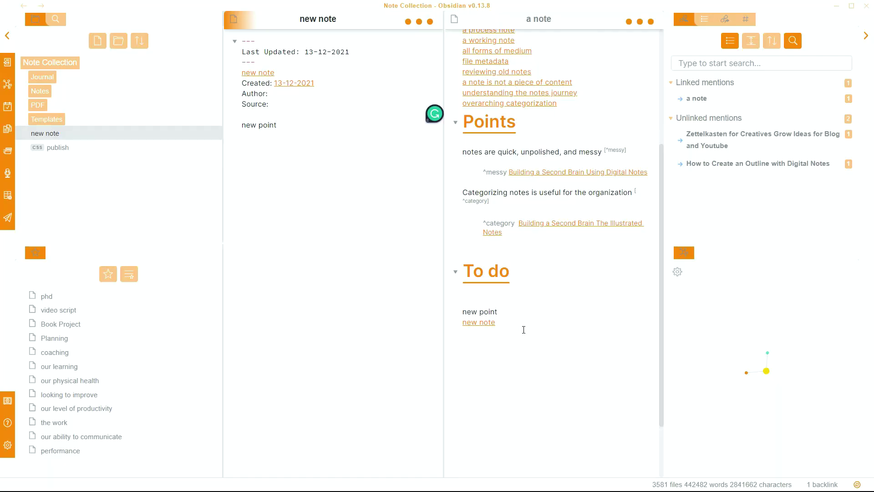
# Open the 'a capture note' link from the 'a note' pane.
pyautogui.scroll(4, 523, 329)
pyautogui.click(608, 207)
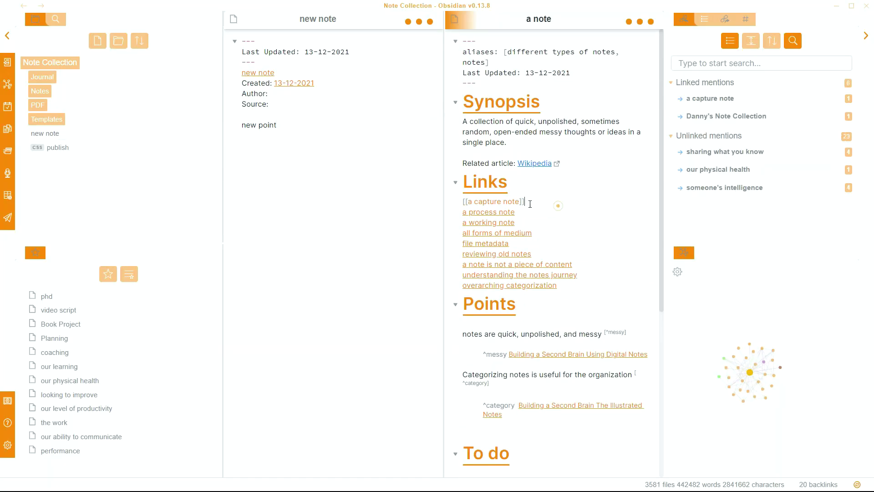
pyautogui.keyDown('ctrl'); pyautogui.click(492, 201); pyautogui.keyUp('ctrl')
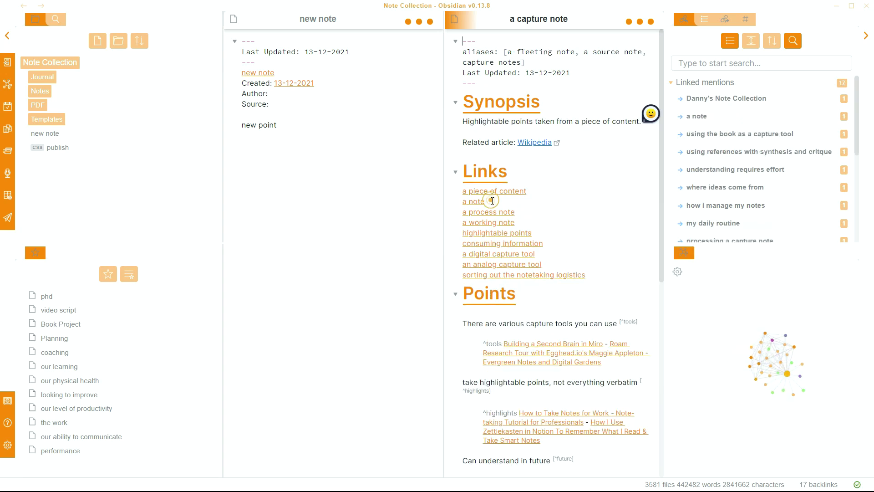
# Add a new note link under the To do heading of 'a capture note'.
pyautogui.click(308, 126)
pyautogui.scroll(-7, 597, 193)
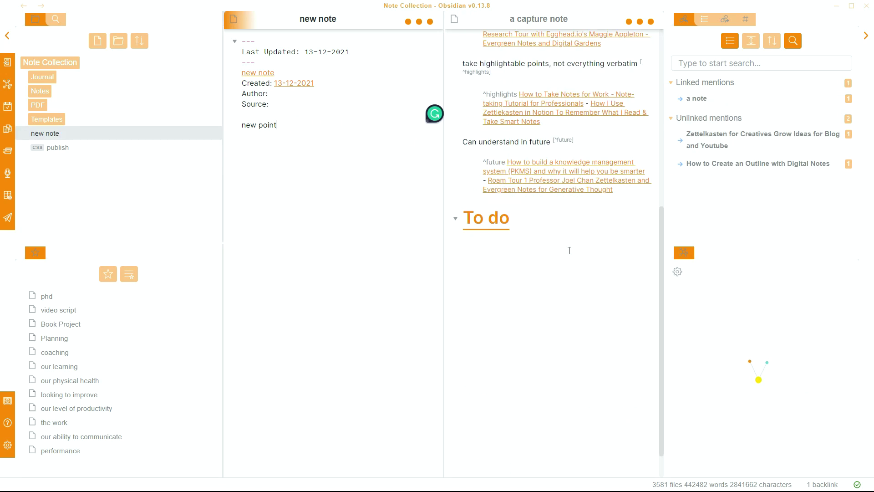
pyautogui.click(542, 261)
pyautogui.moveTo(136, 133); pyautogui.dragTo(244, 194)
pyautogui.moveTo(480, 272); pyautogui.dragTo(483, 271)
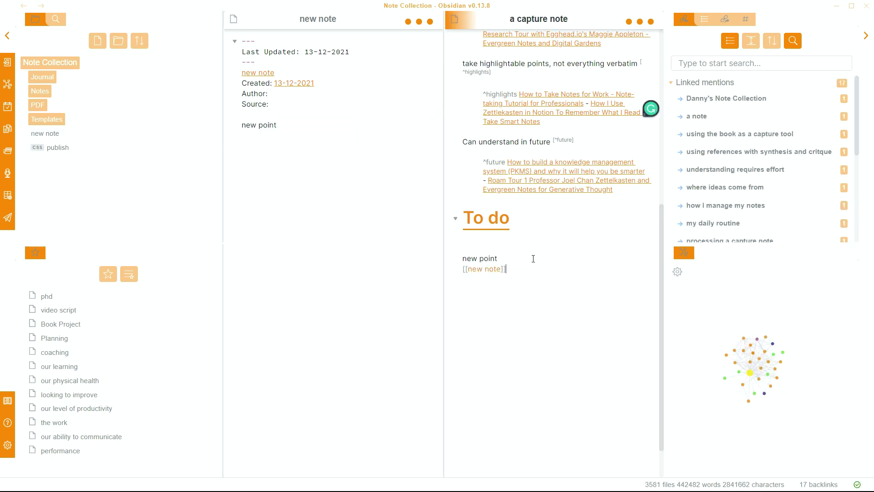
# Open the 'a note' link in another pane and scroll down through it.
pyautogui.scroll(6, 533, 258)
pyautogui.keyDown('ctrl'); pyautogui.click(484, 156); pyautogui.keyUp('ctrl')
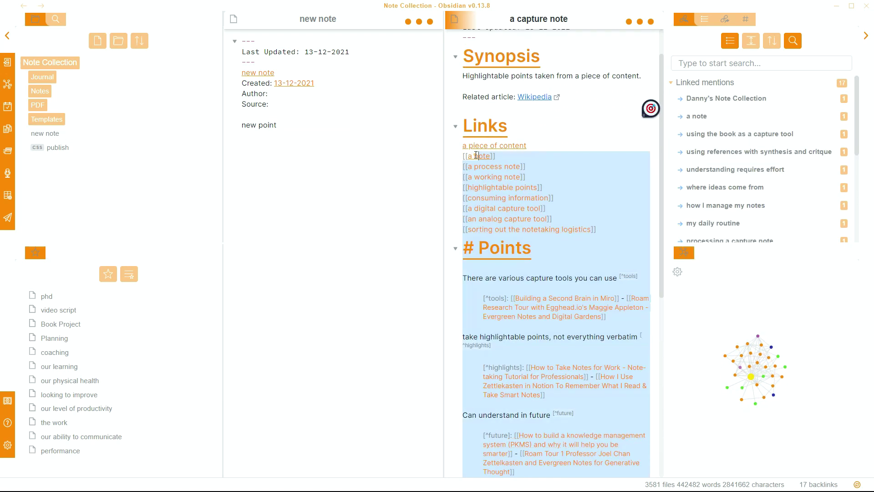
pyautogui.scroll(-2, 486, 170)
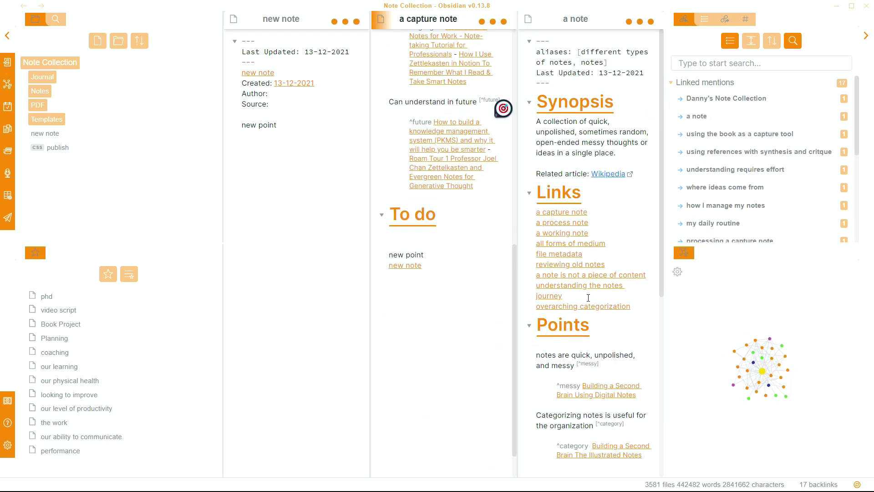
pyautogui.scroll(-6, 588, 298)
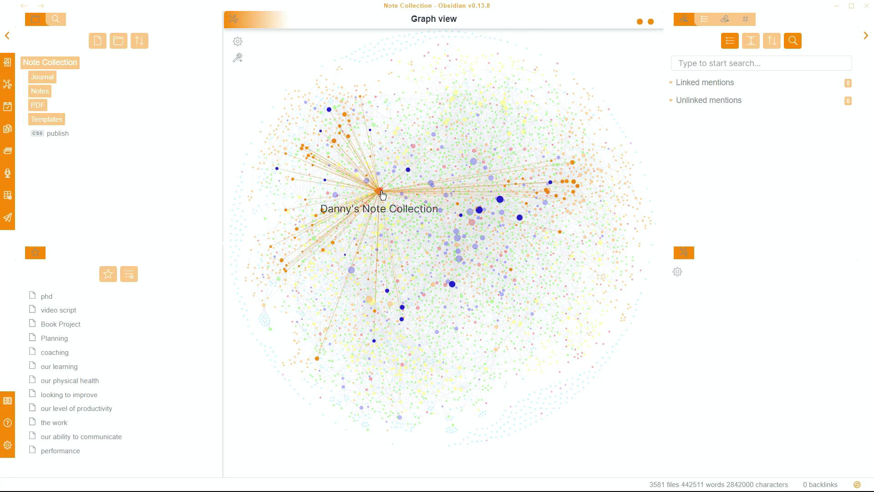
# Zoom into the relative age effect note's local graph in the right sidebar.
pyautogui.scroll(10, 398, 210)
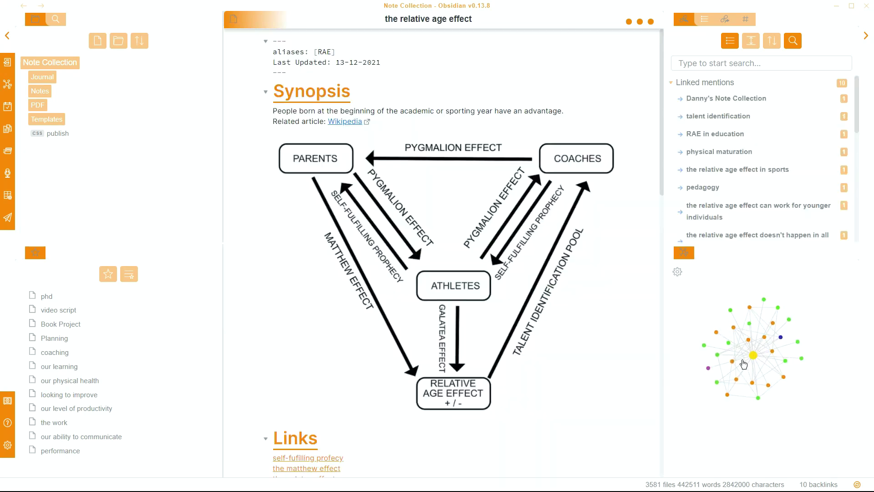
pyautogui.scroll(2, 758, 375)
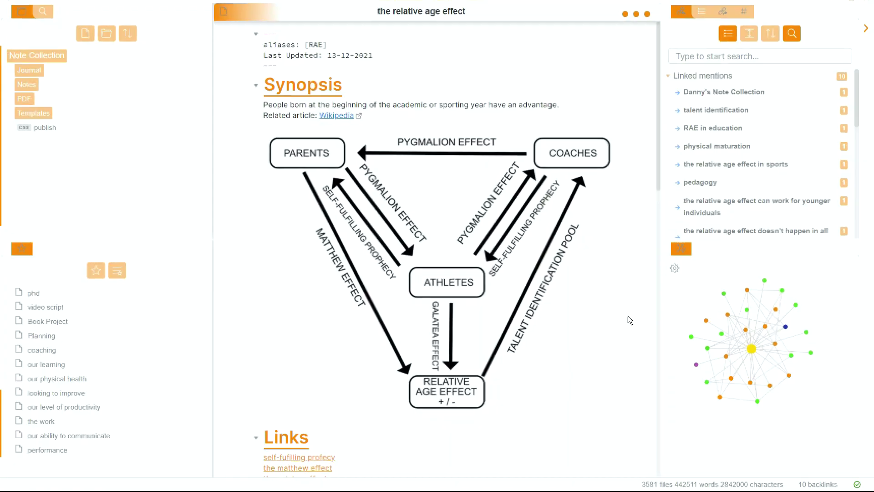
# Open the local graph settings and expand its Groups section.
pyautogui.click(651, 241)
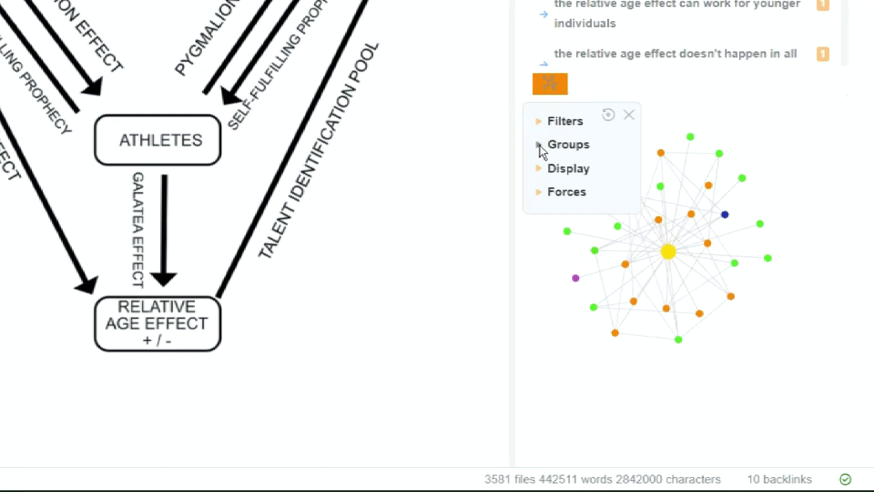
pyautogui.click(651, 261)
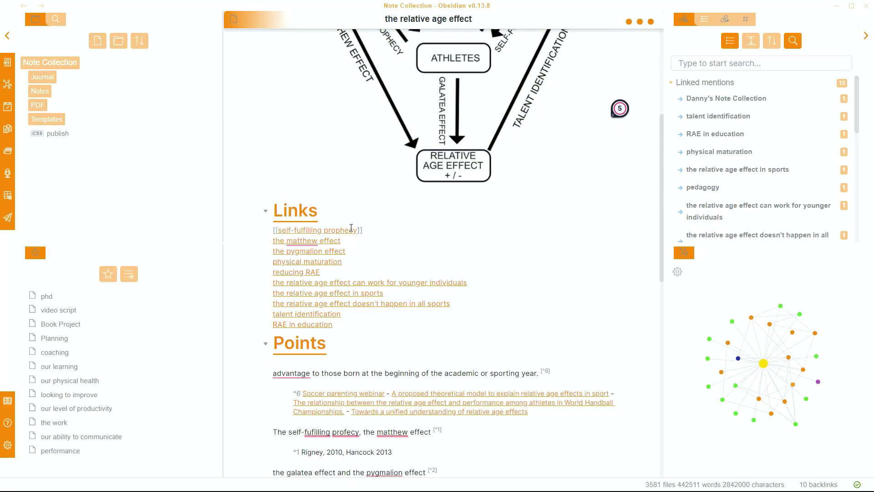
# Drag 'the galatea effect' link from the self-fulfilling prophecy preview into the Links list.
pyautogui.moveTo(351, 227)
pyautogui.moveTo(387, 291)
pyautogui.moveTo(387, 291); pyautogui.dragTo(423, 225)
pyautogui.moveTo(422, 229)
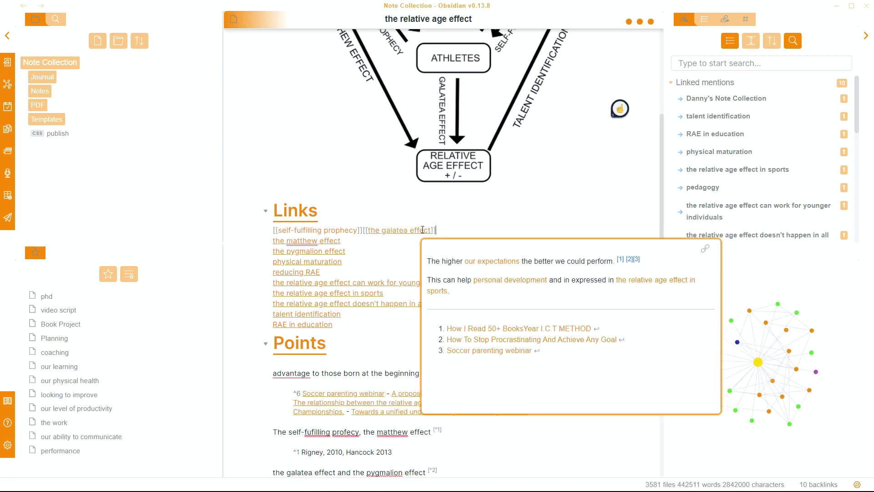